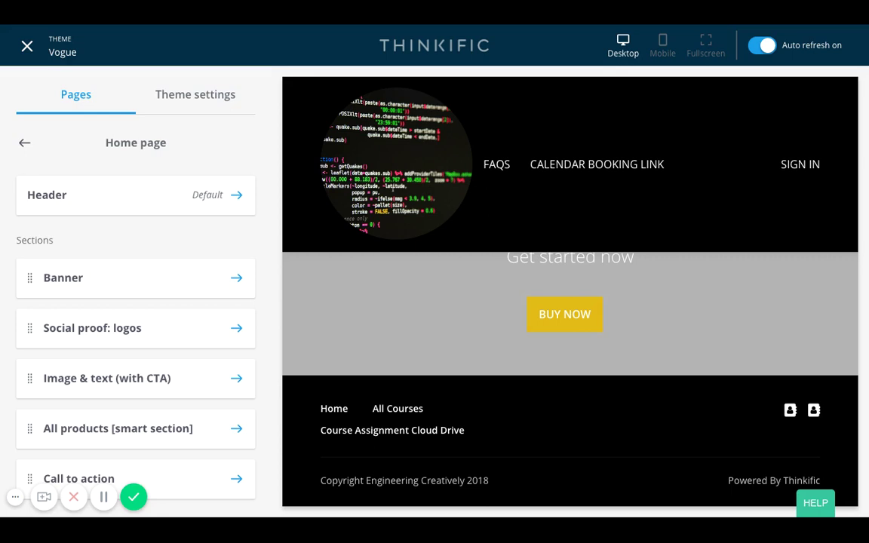
Remove the logo image from the home page header and check the remaining header settings
click(174, 201)
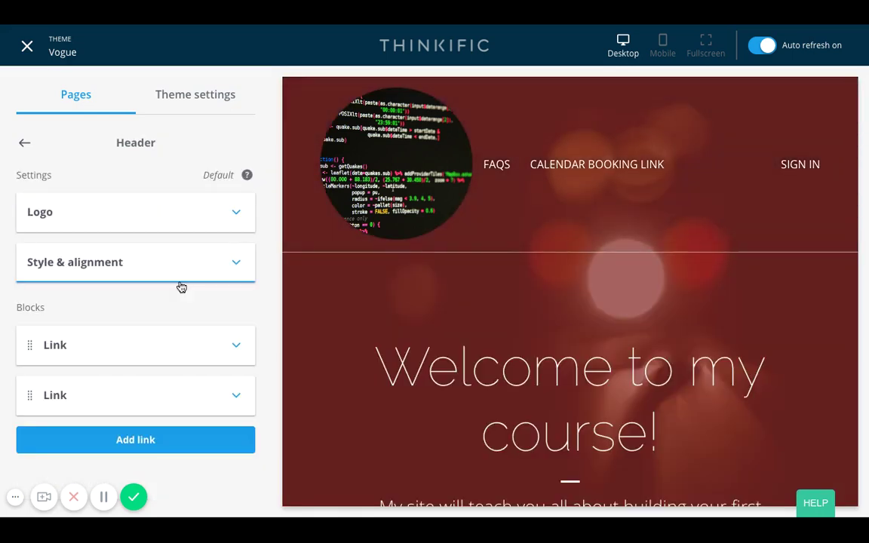
click(175, 223)
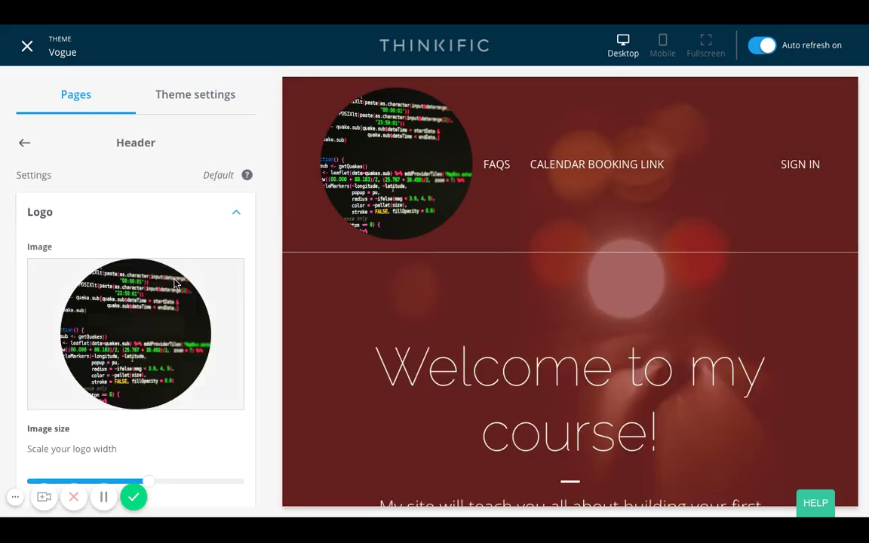
scroll(173, 249, down, 2)
click(159, 222)
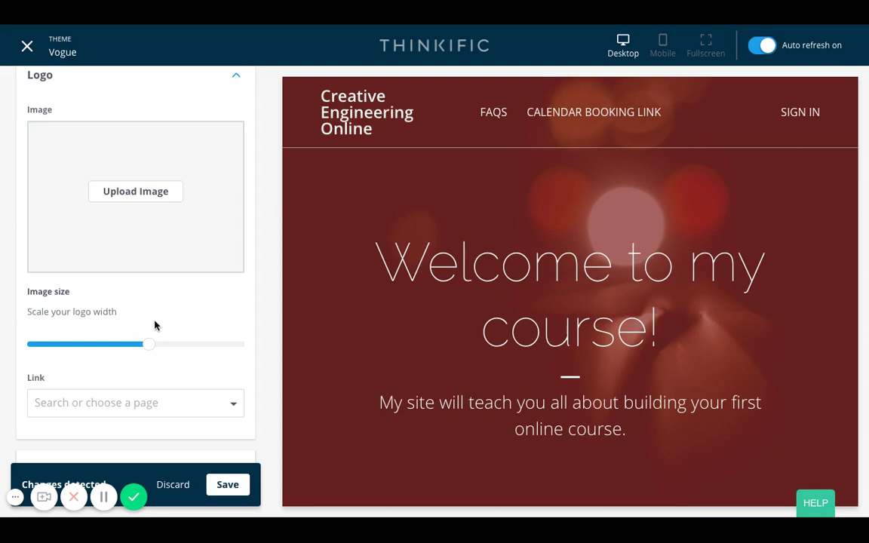
scroll(154, 325, down, 1)
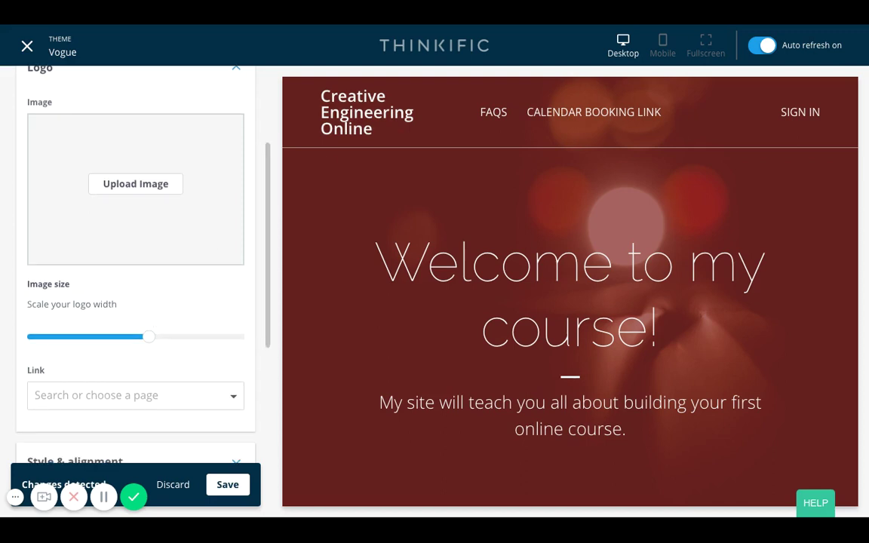
scroll(152, 299, down, 3)
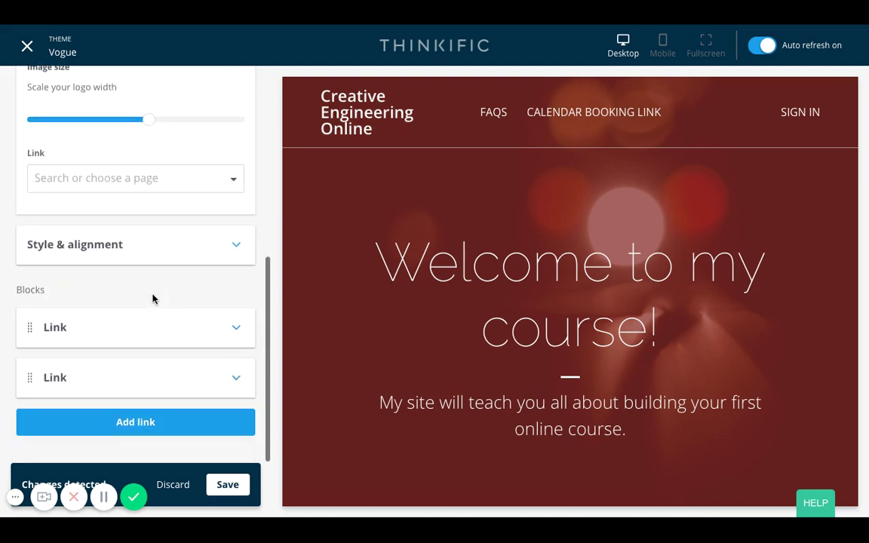
scroll(136, 227, up, 5)
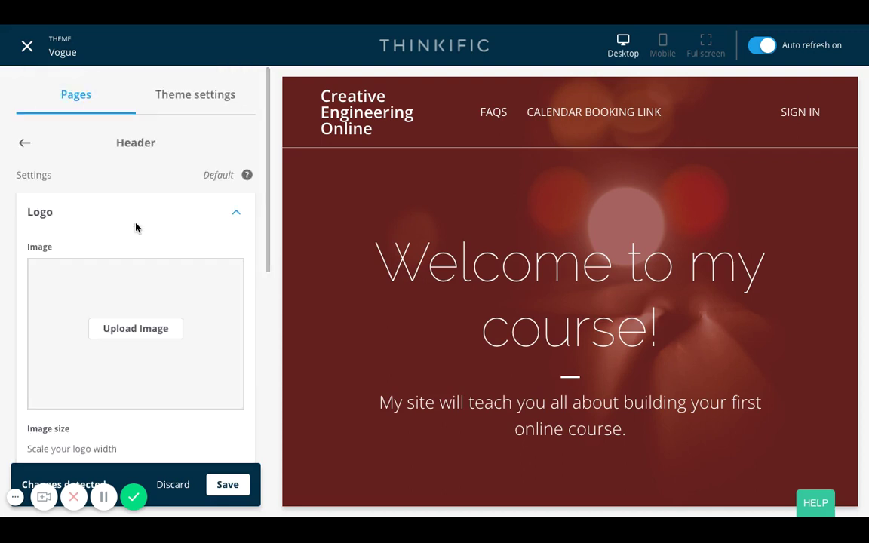
Leave the header settings and open the home page's footer settings
click(24, 146)
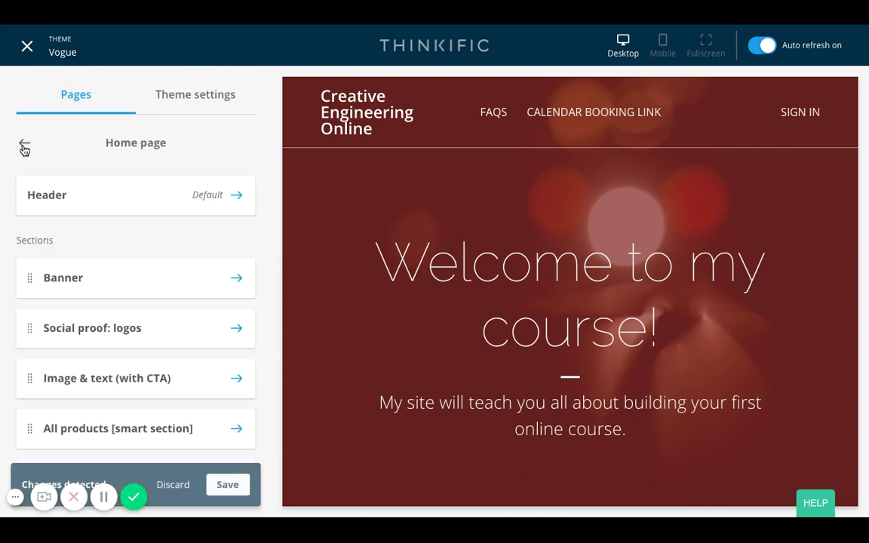
scroll(112, 284, down, 1)
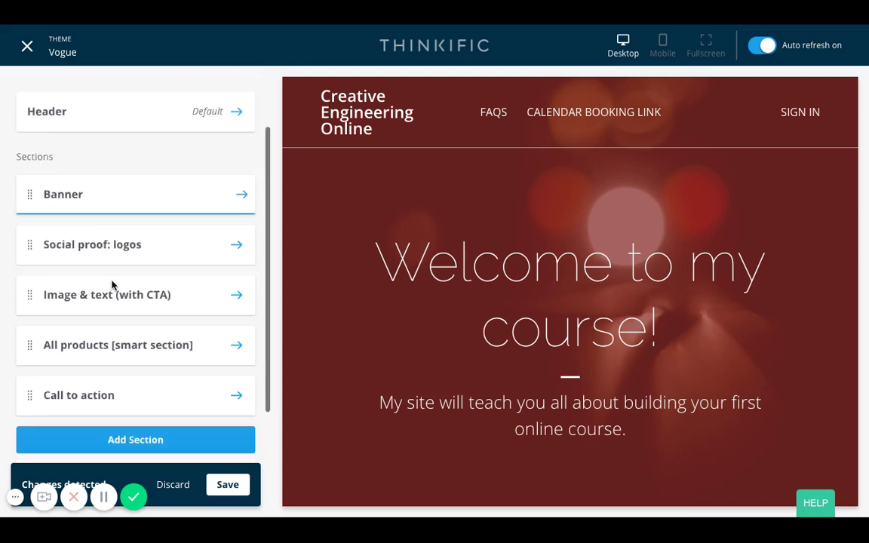
scroll(112, 284, down, 1)
click(128, 421)
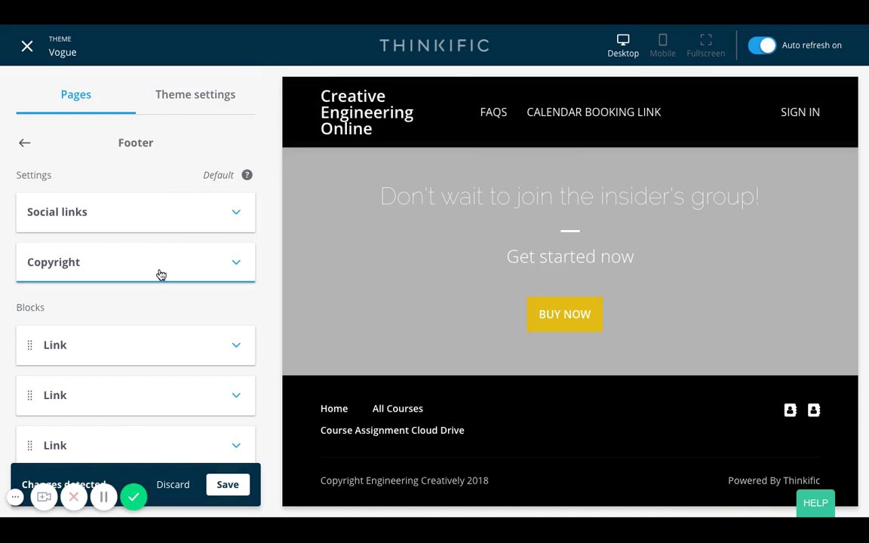
Change the text of the third footer link, Course Assignment Cloud Drive, to "Portfolio"
scroll(148, 343, down, 1)
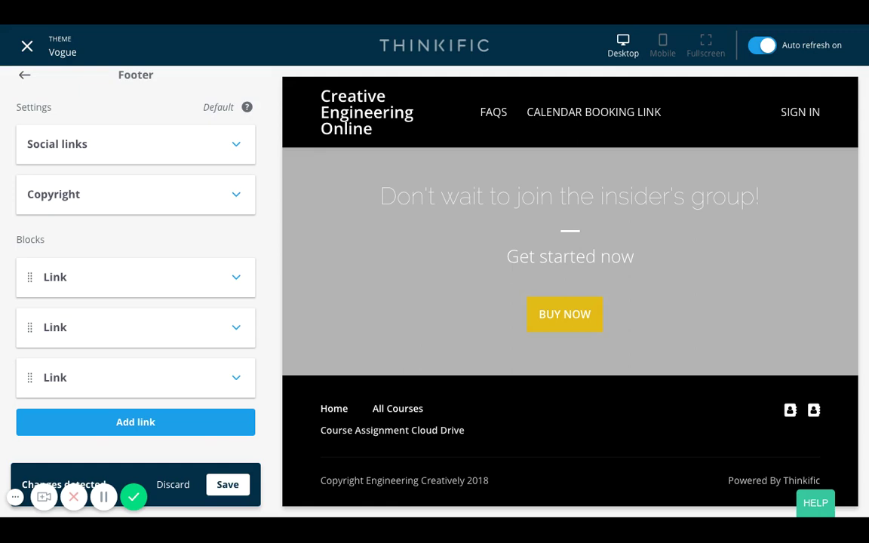
click(175, 384)
scroll(173, 382, down, 2)
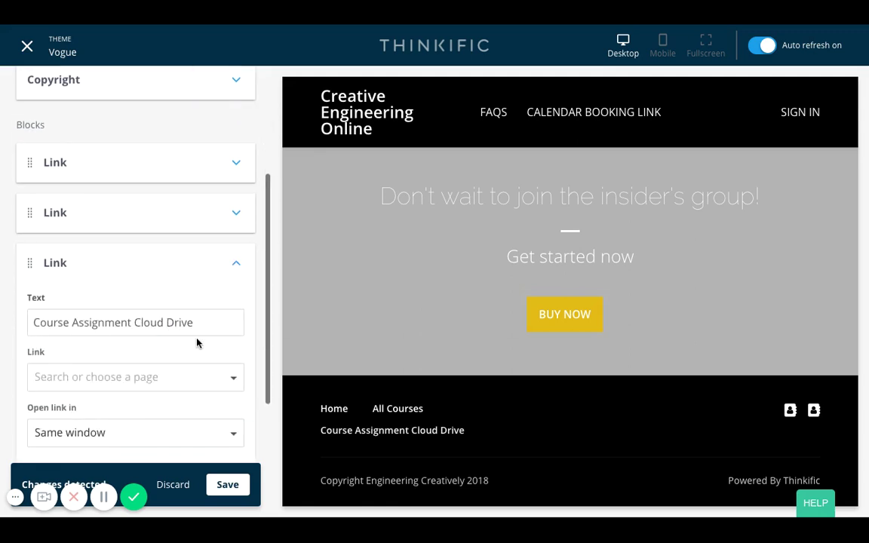
triple_click(205, 324)
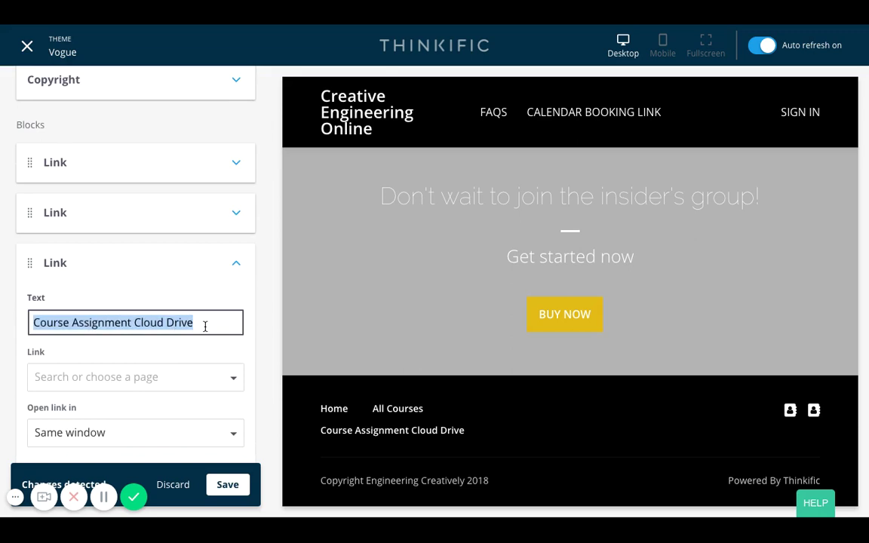
text(P)
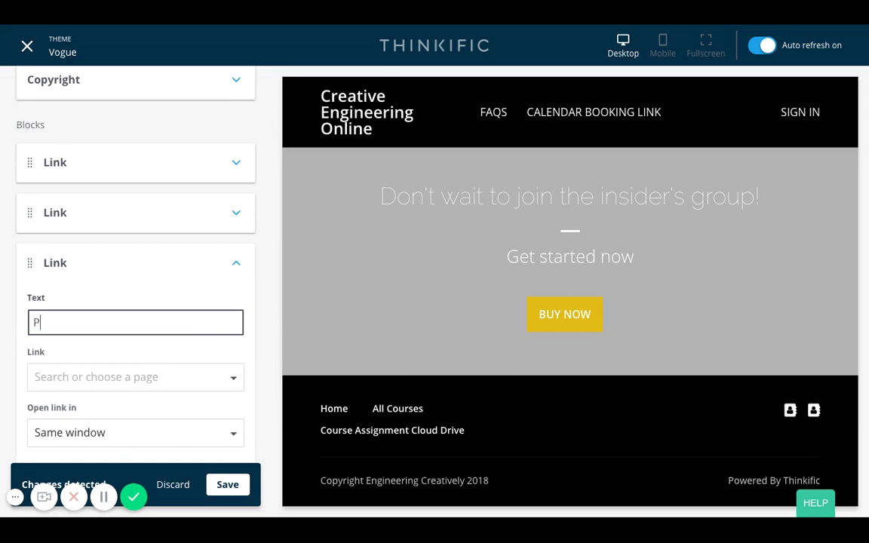
text(ortfolio)
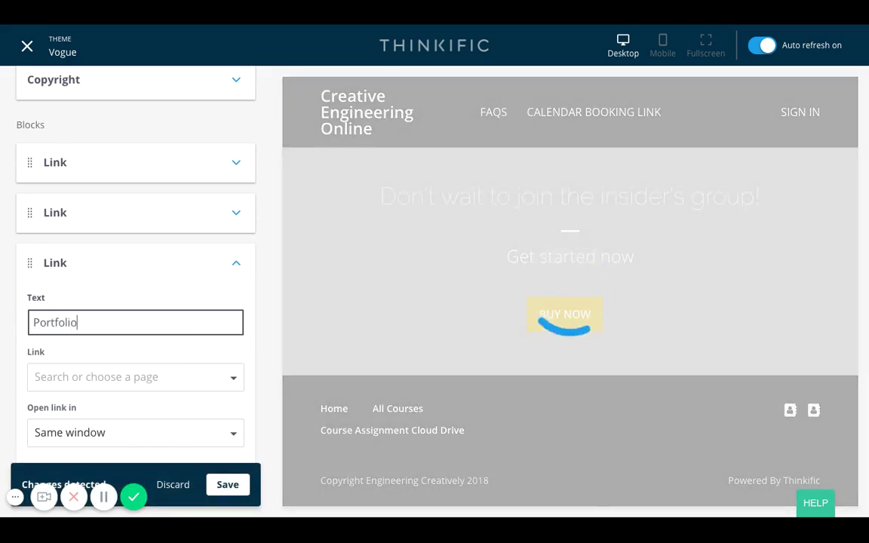
Set the Portfolio footer link to a Custom URL and enter the personal portfolio website's address
click(55, 373)
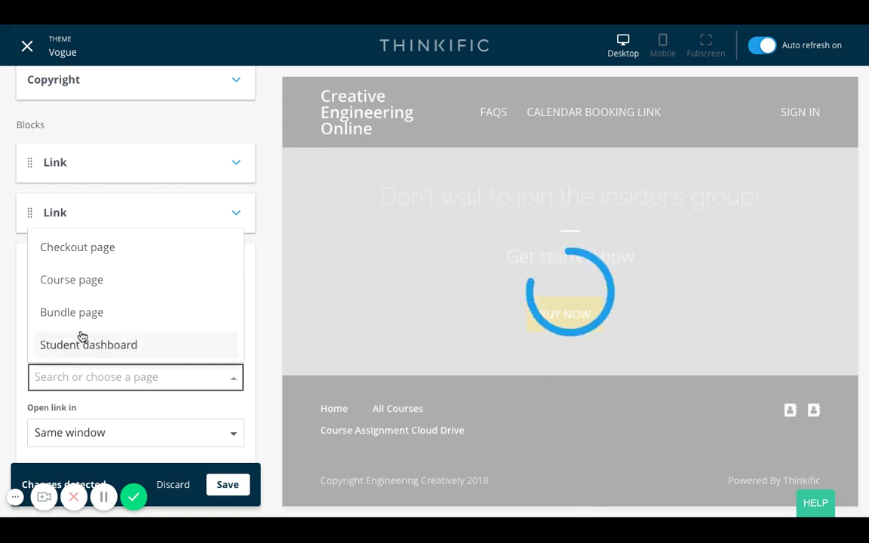
scroll(79, 336, down, 5)
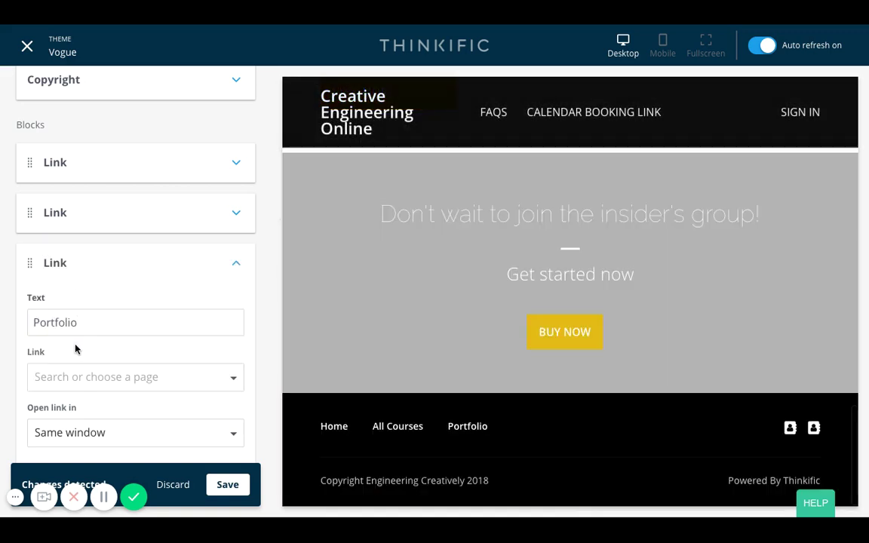
click(86, 379)
text(custom)
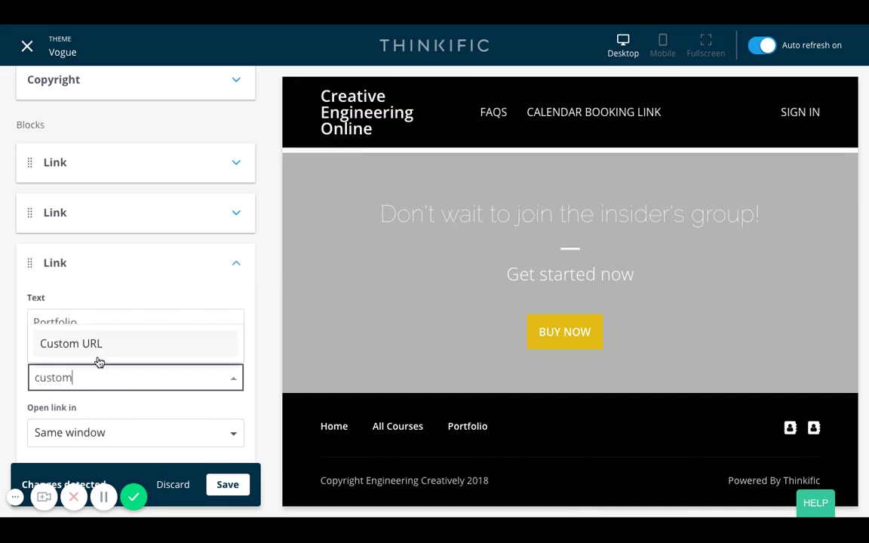
click(99, 362)
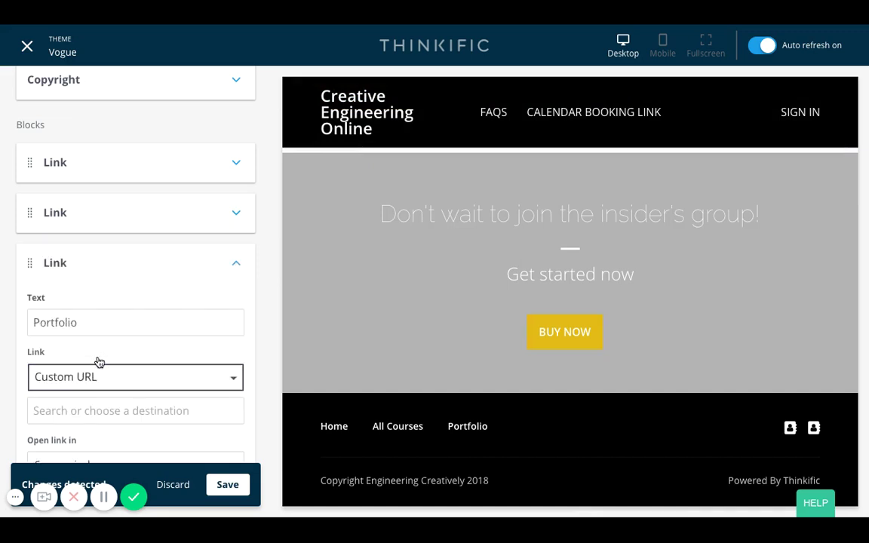
scroll(97, 361, down, 1)
click(94, 303)
text(htt)
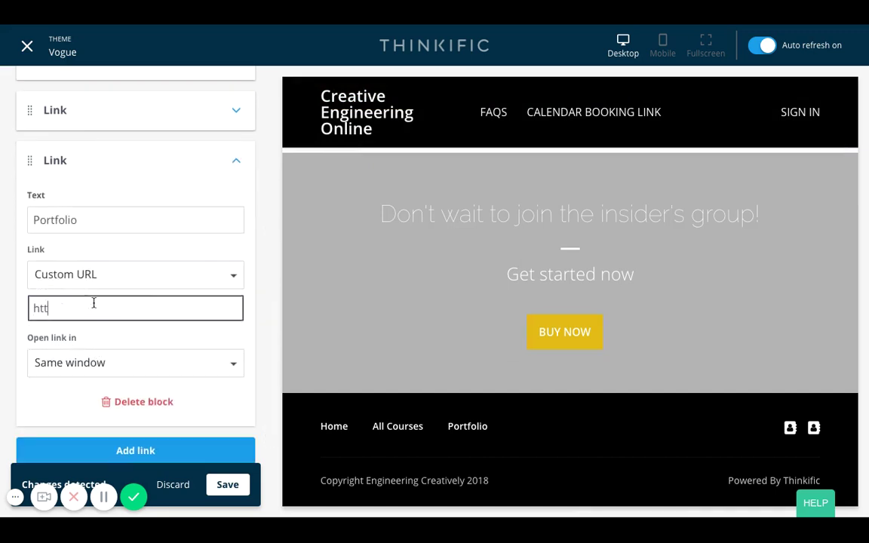
text(p://)
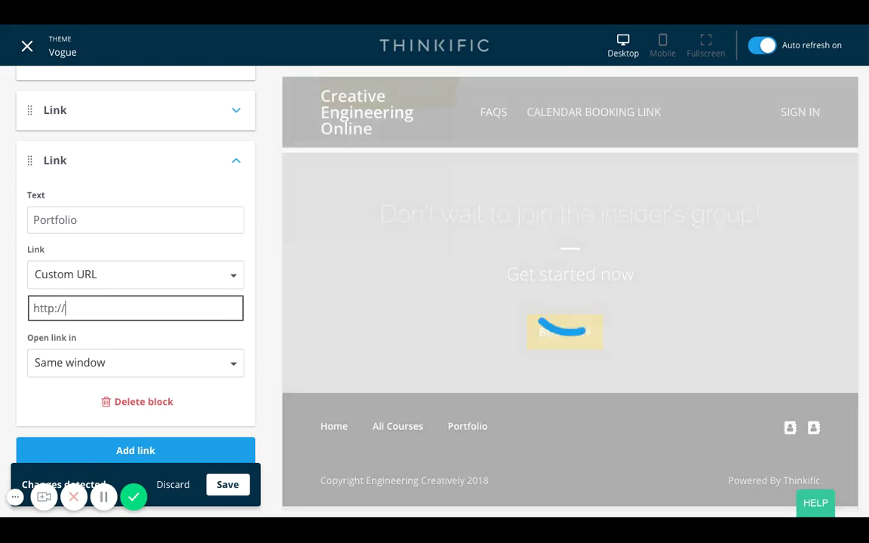
text(www.jeanpak.com)
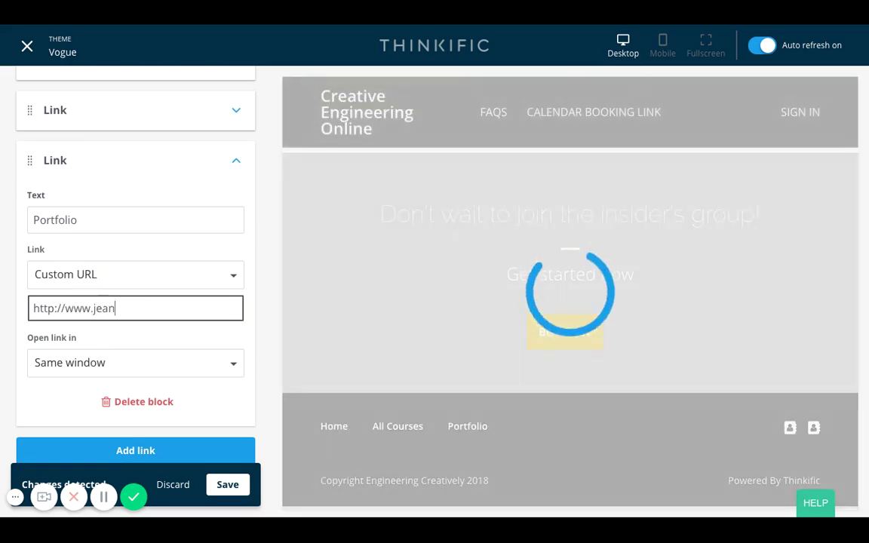
Add a fourth link to the footer with the text "YouTube Channel"
scroll(106, 369, down, 1)
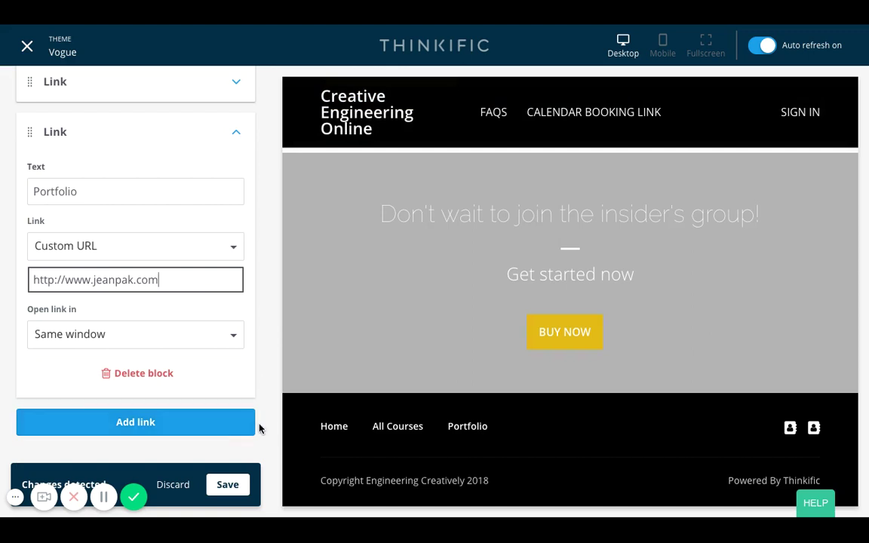
click(145, 425)
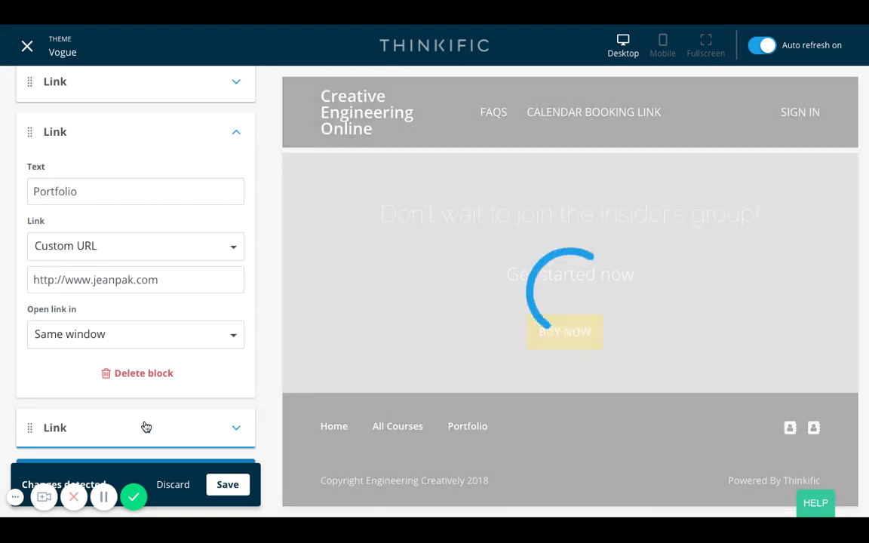
scroll(126, 404, down, 2)
click(102, 376)
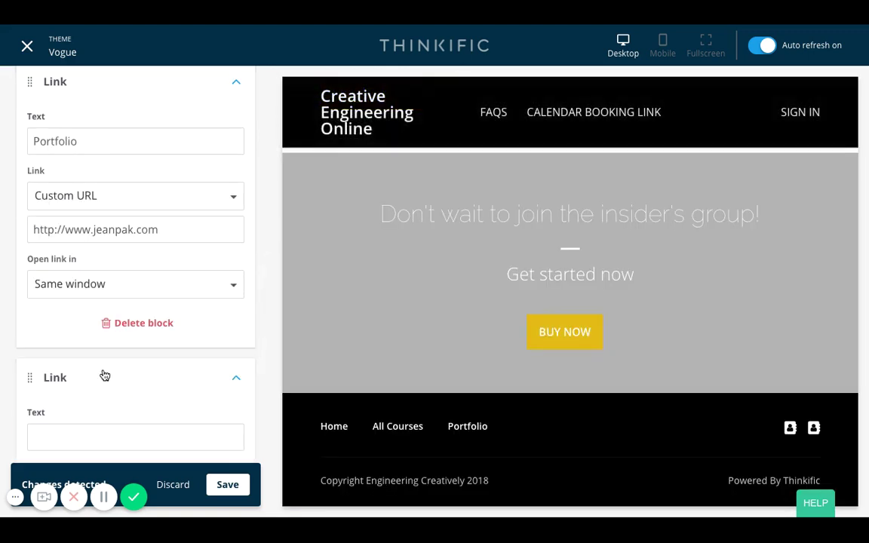
scroll(103, 374, down, 4)
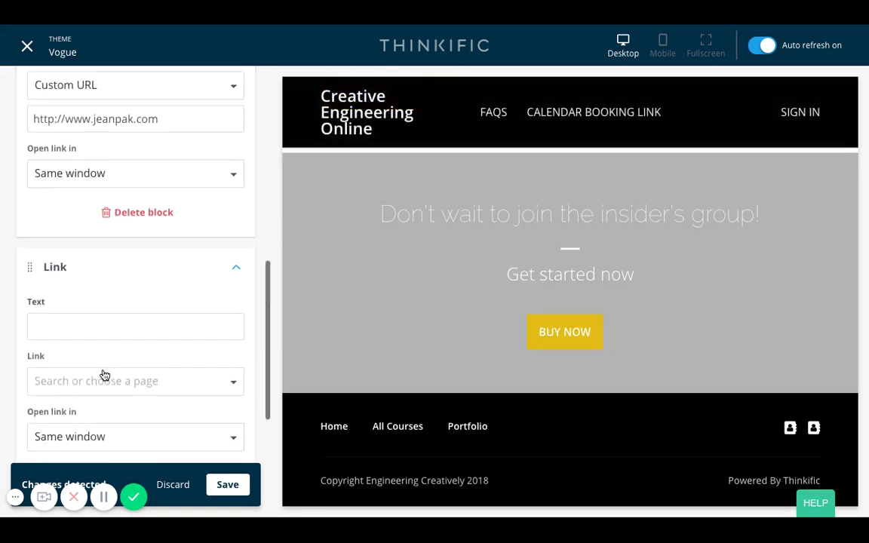
click(103, 305)
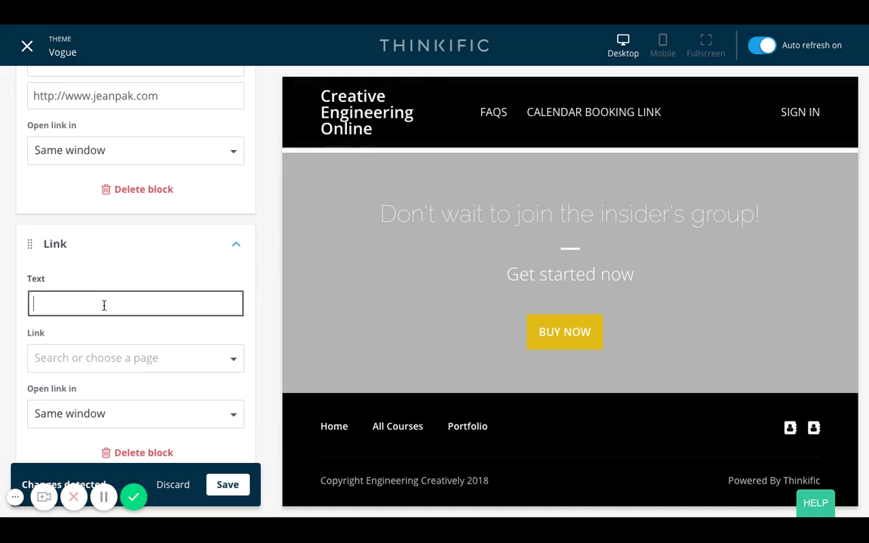
text(sYouTube h)
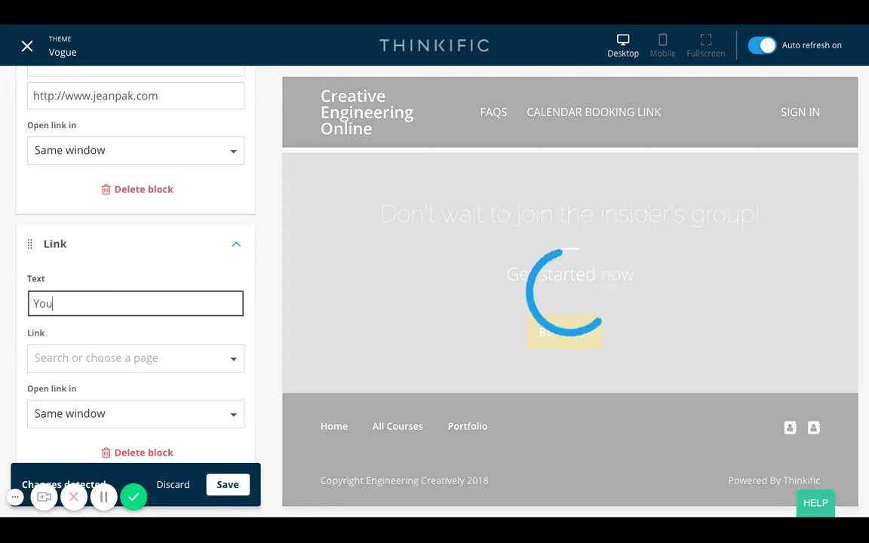
key(BackSpace)
text(Channel)
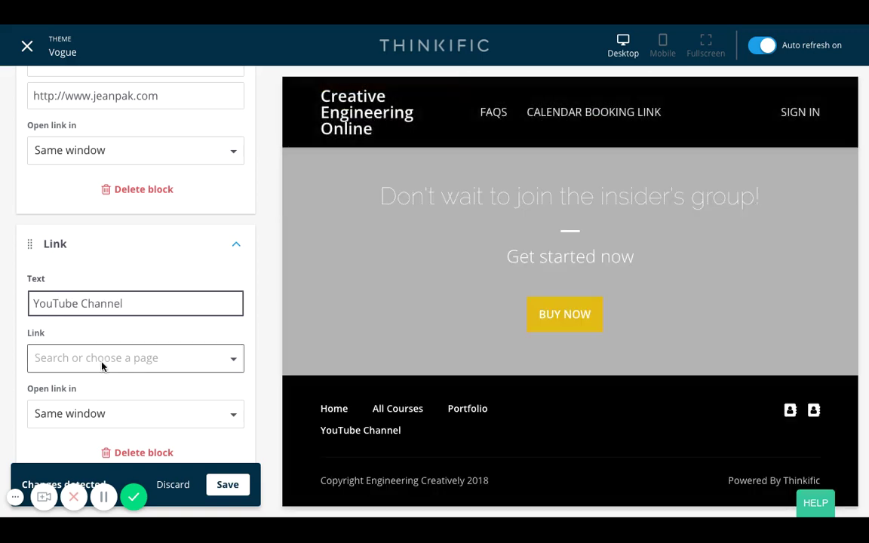
click(101, 362)
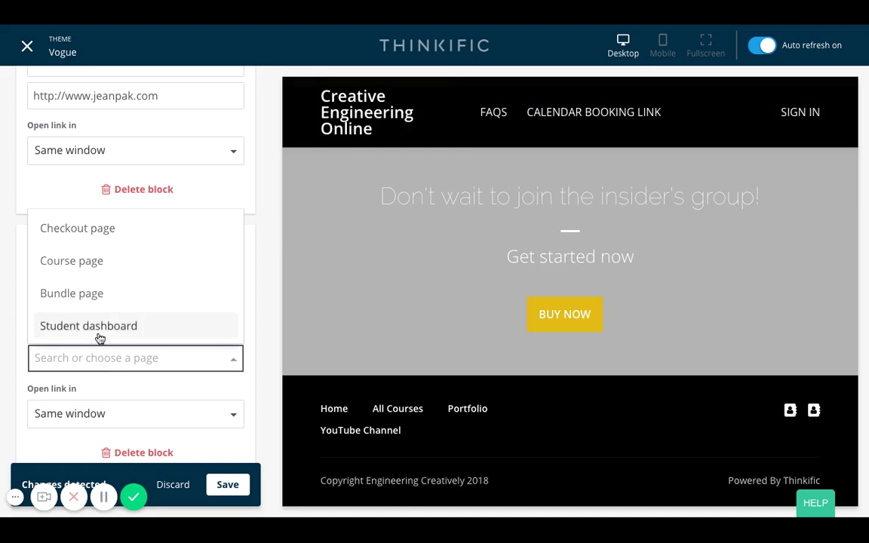
scroll(97, 332, down, 3)
click(96, 329)
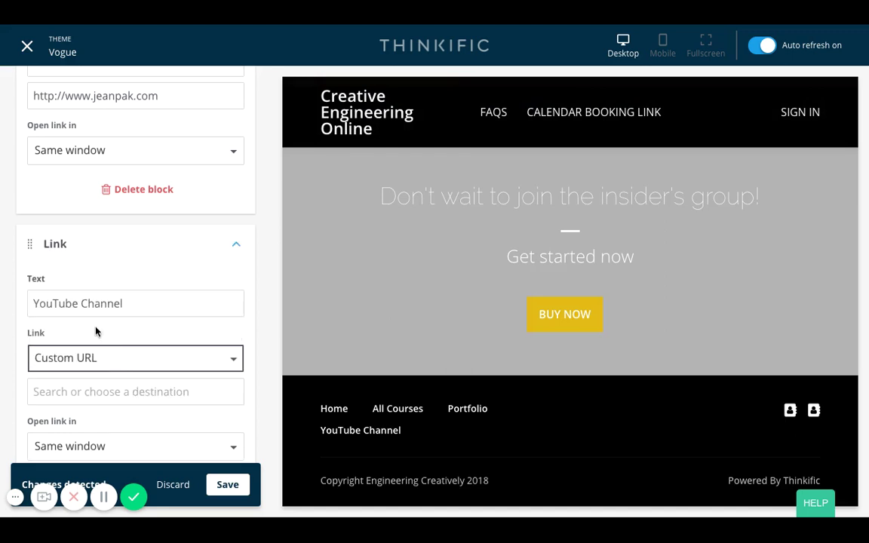
click(96, 391)
text(htt)
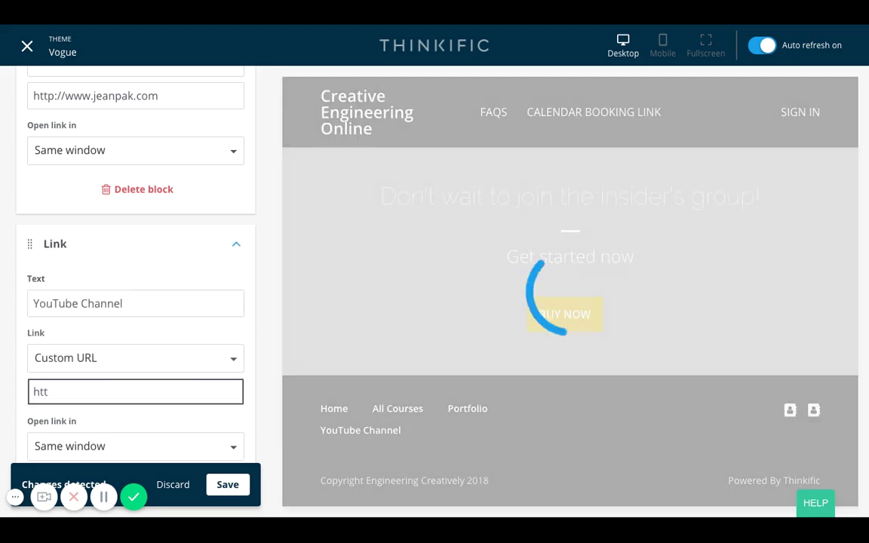
text(p://ww)
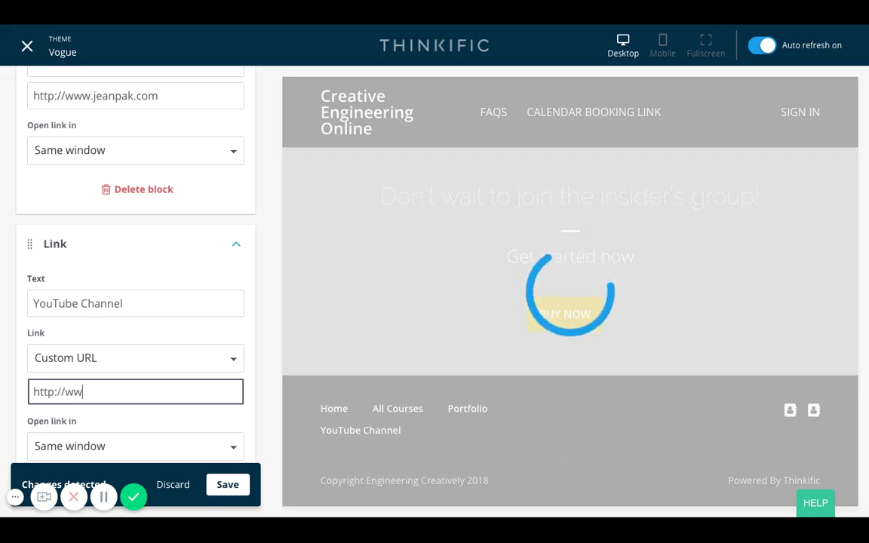
text(w.youtube.com)
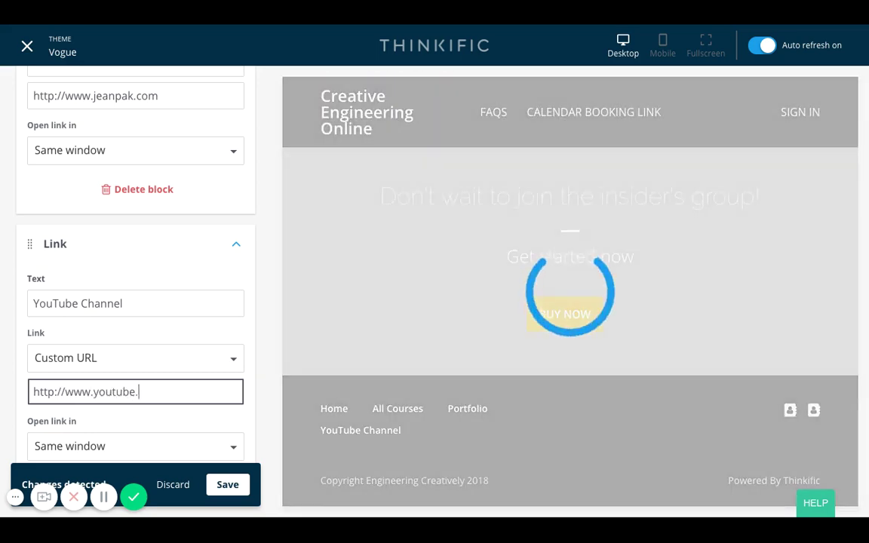
Set the YouTube Channel footer link to open in a new window and save the changes
scroll(123, 438, down, 2)
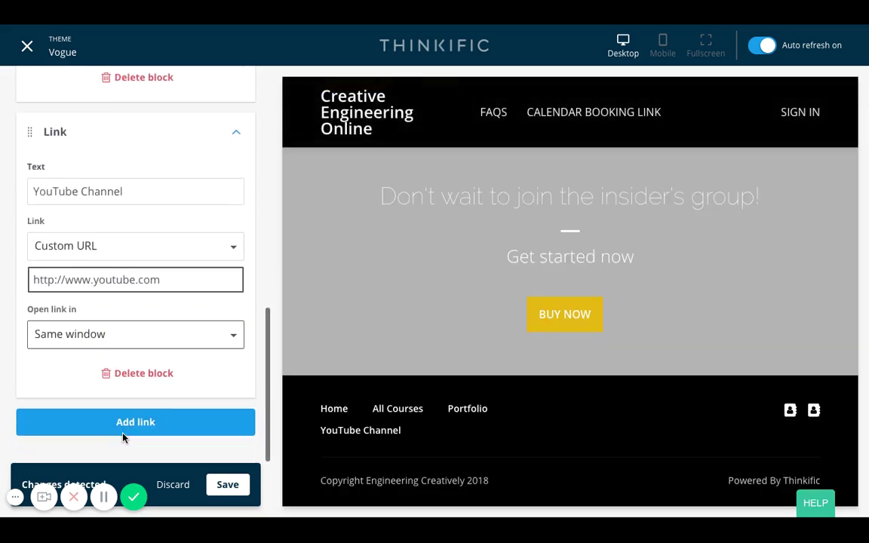
click(132, 345)
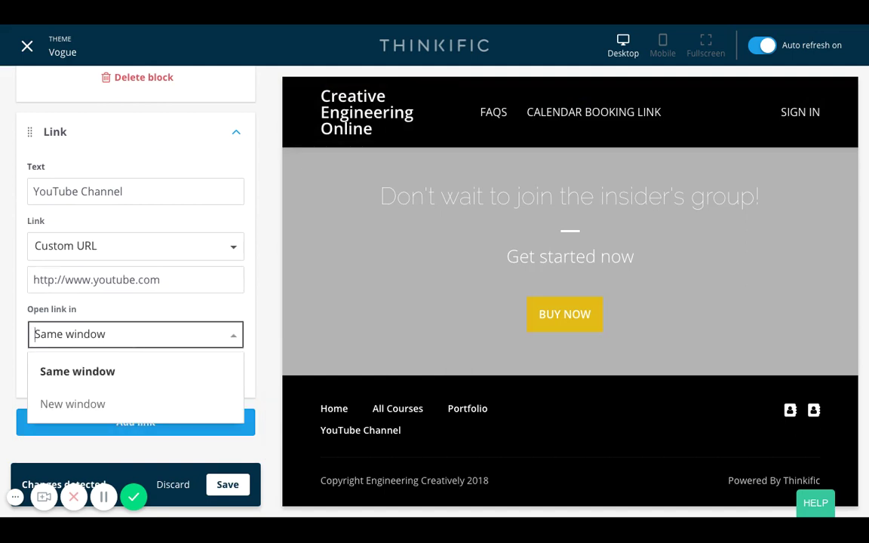
click(84, 406)
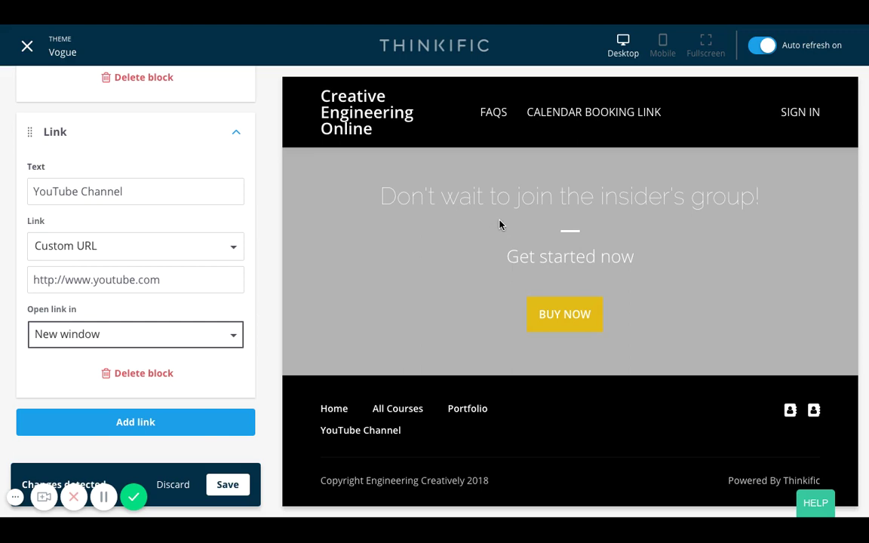
click(235, 485)
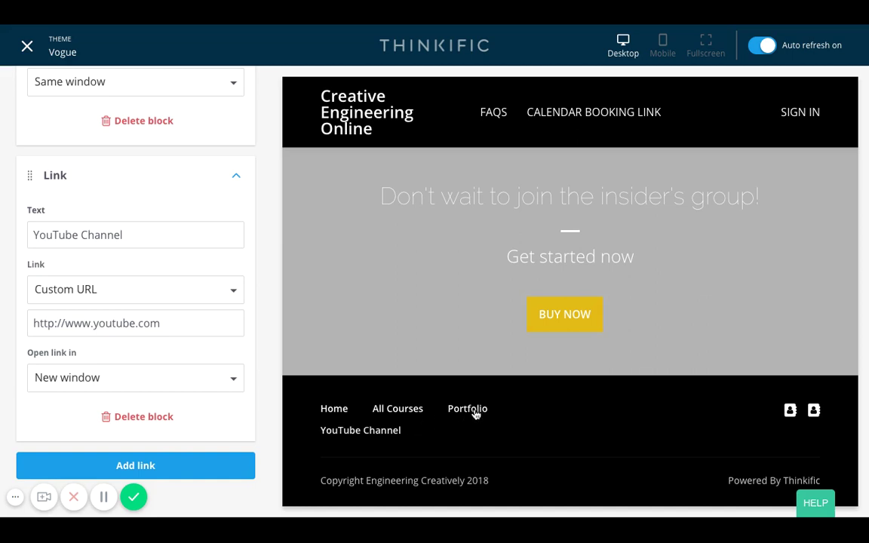
Reorder the footer link blocks so that the YouTube Channel link comes first, before Home
scroll(212, 314, up, 1)
scroll(212, 313, up, 4)
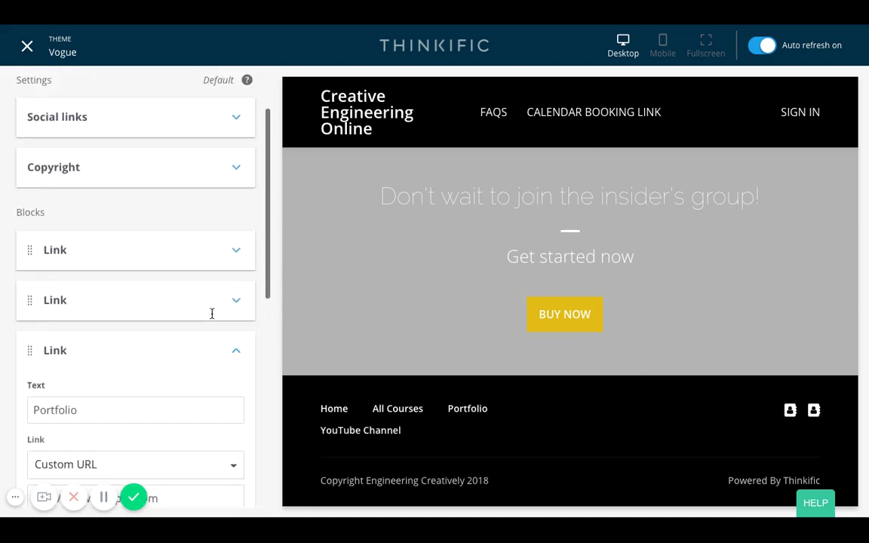
scroll(124, 295, down, 1)
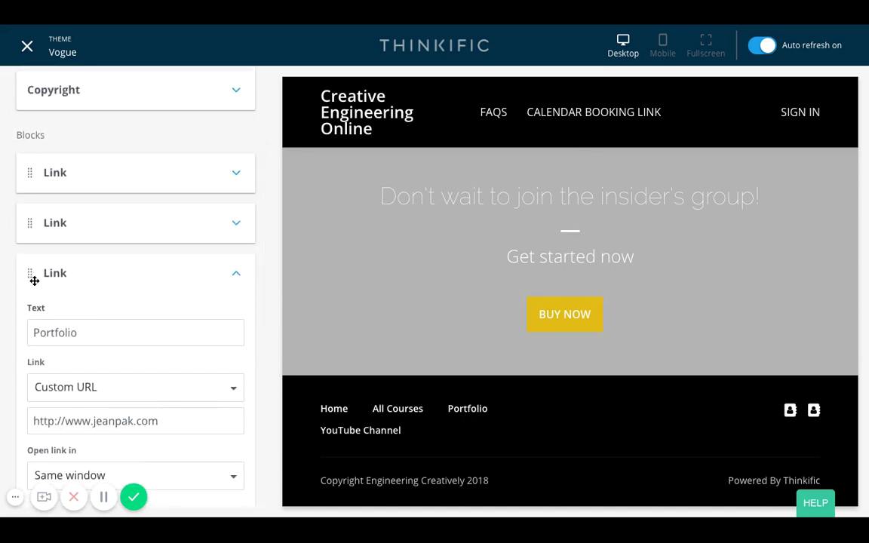
click(59, 280)
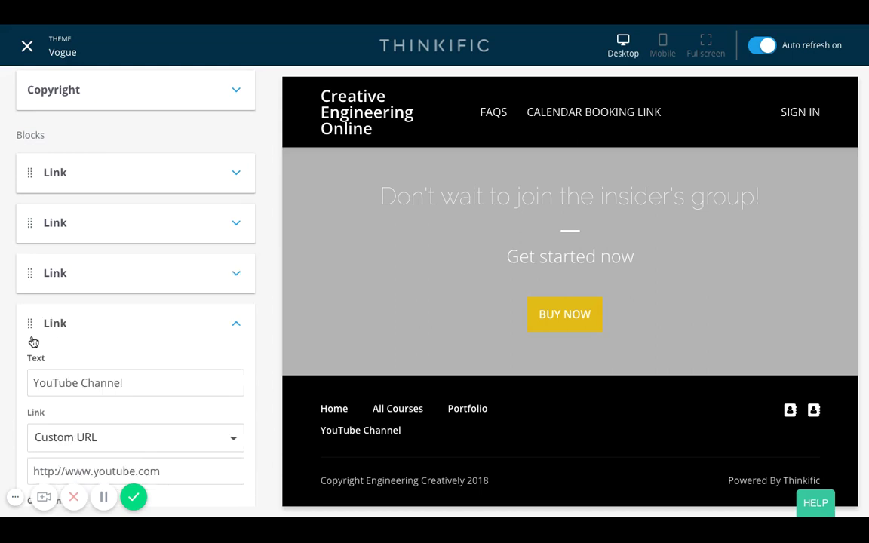
drag(30, 329, 31, 330)
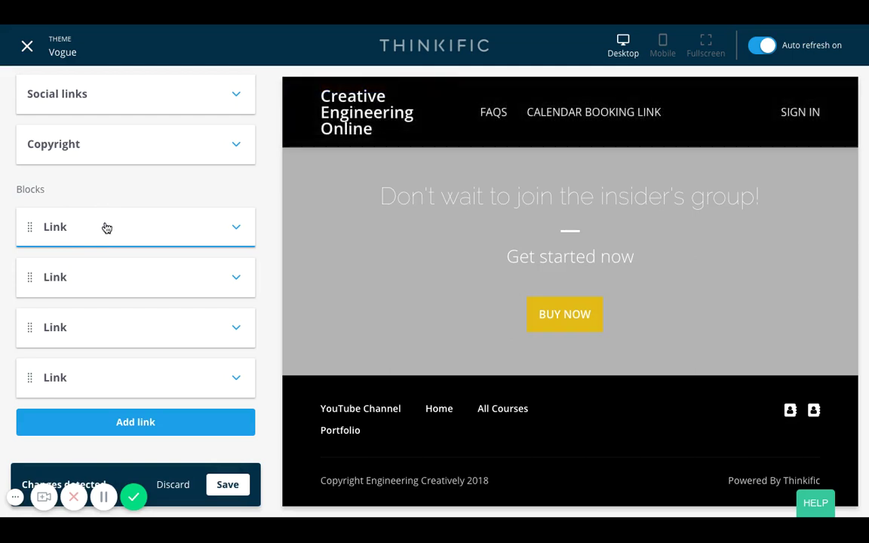
click(106, 228)
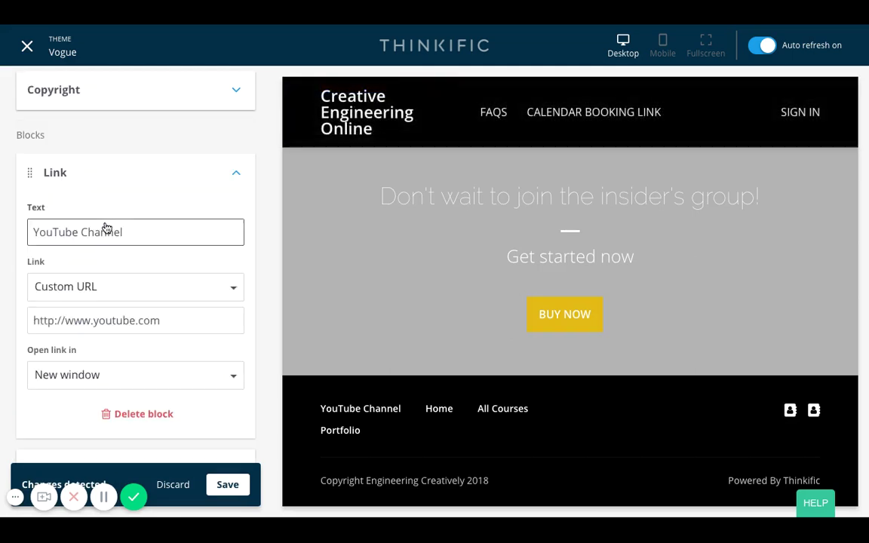
click(141, 188)
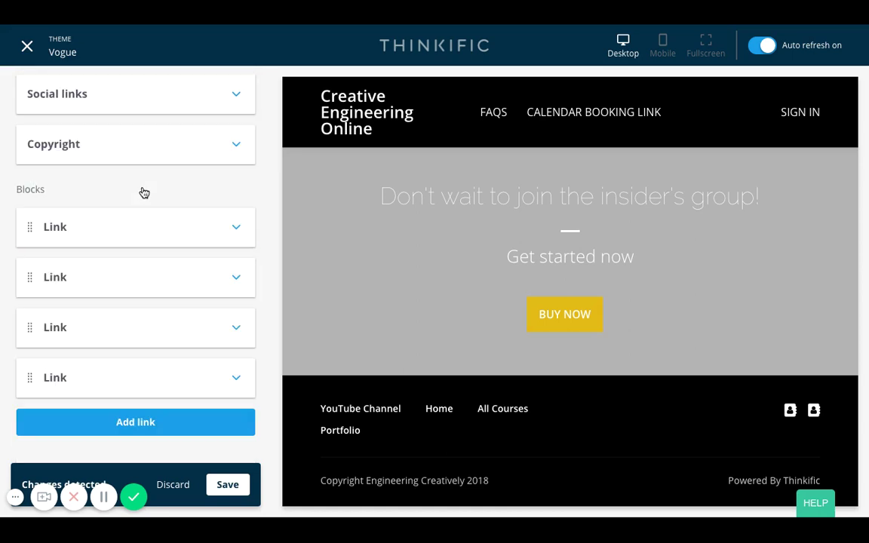
click(113, 285)
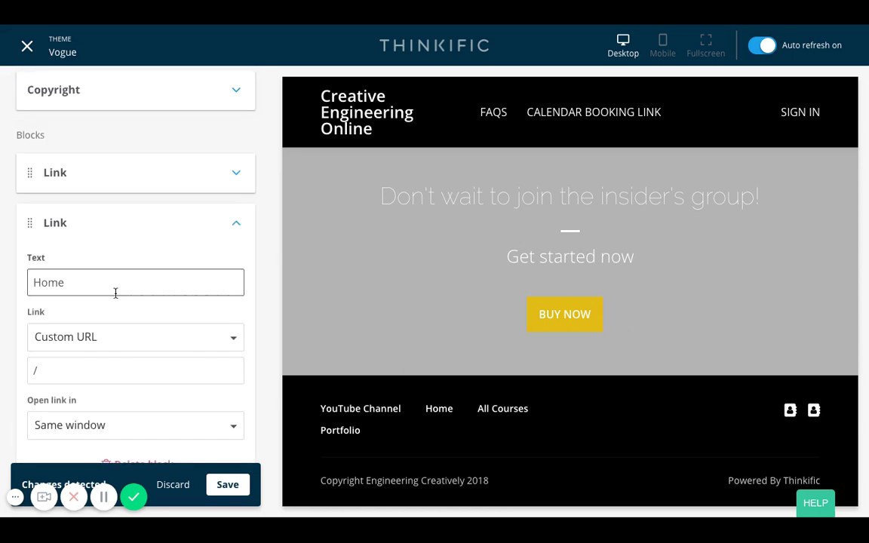
scroll(116, 293, down, 1)
click(97, 285)
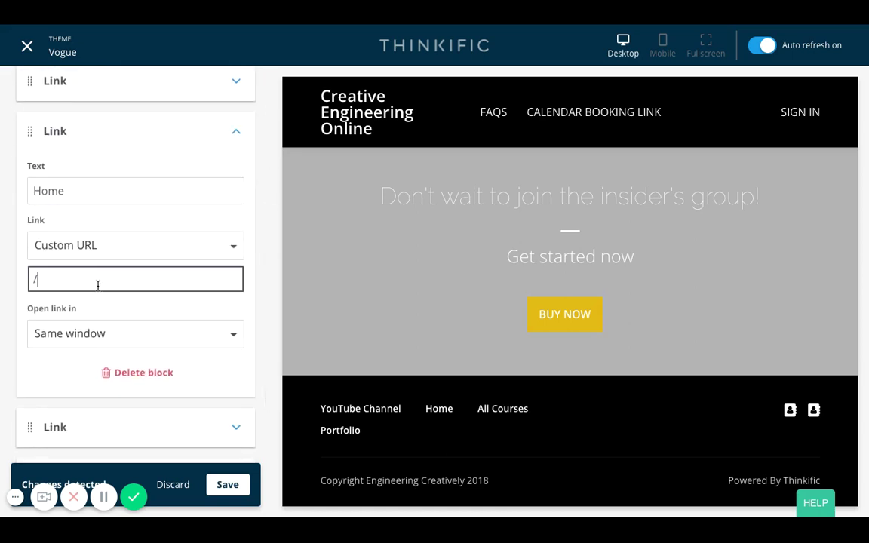
key(BackSpace)
text(http)
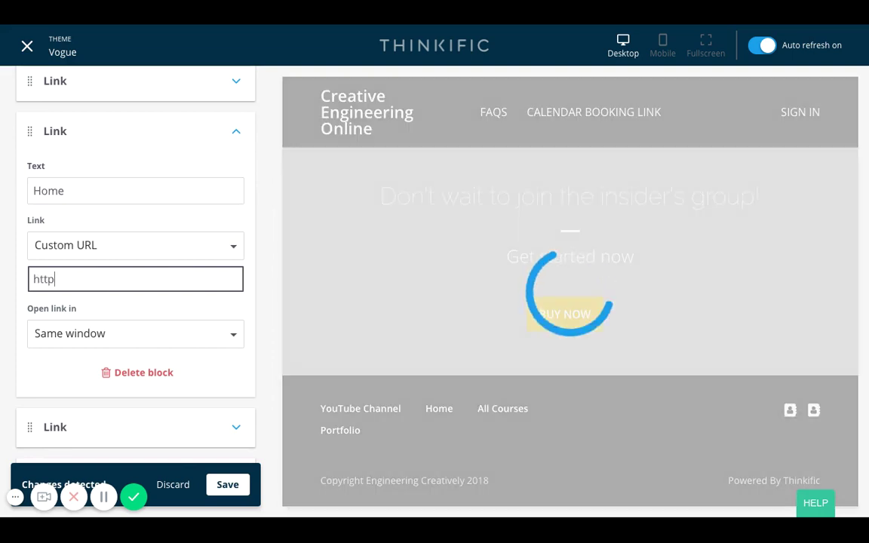
text(://www.)
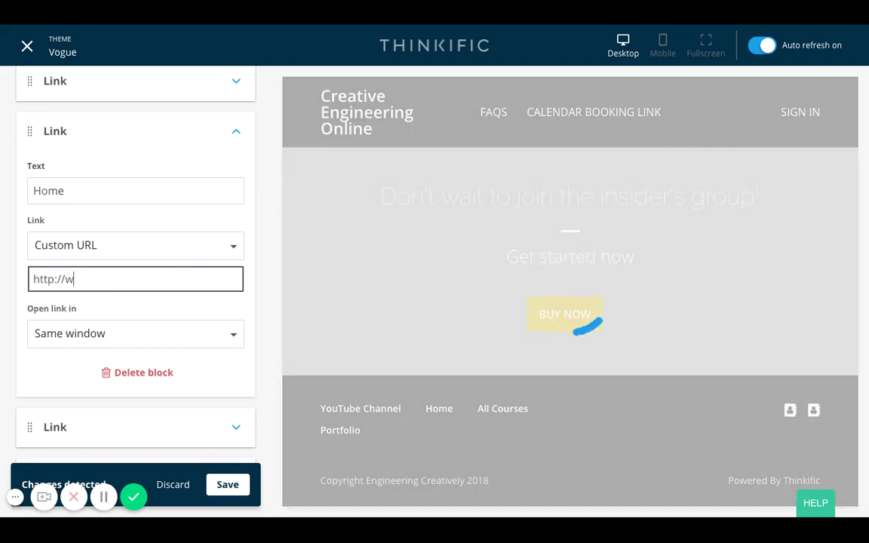
key(BackSpace)
key(BackSpace)
key(BackSpace)
key(BackSpace)
text(enginee)
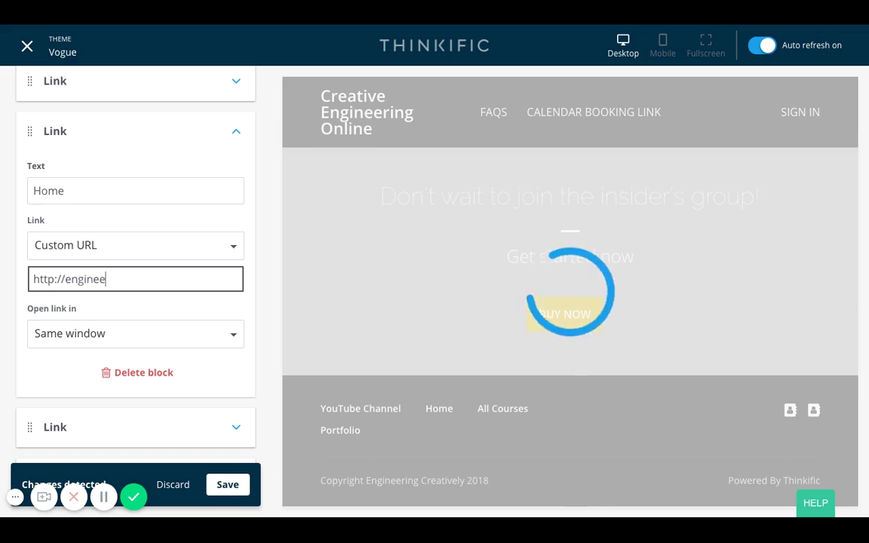
text(ringcreatively)
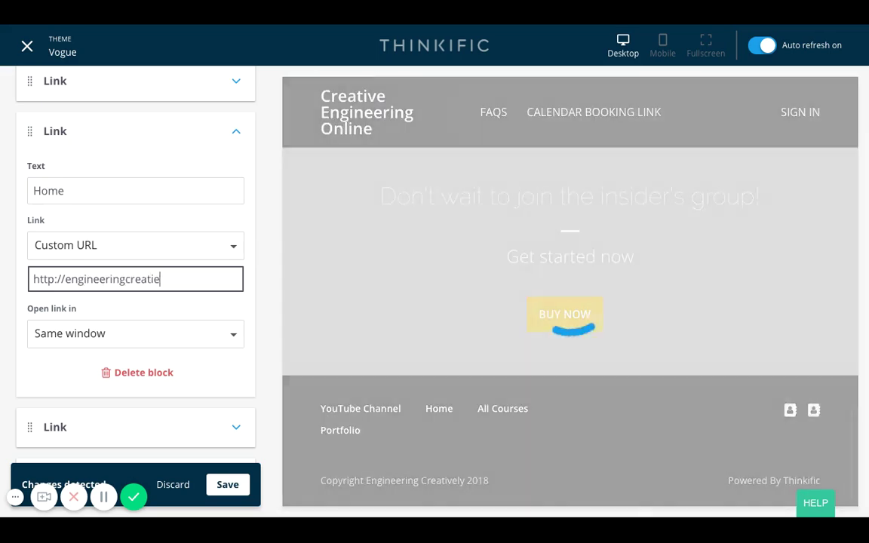
text(.thinkific.com)
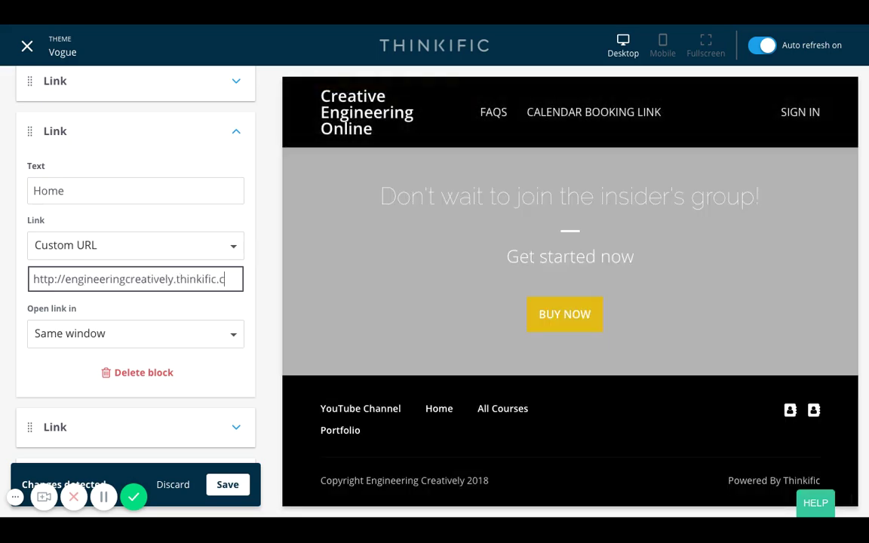
Shorten the text of the All Courses footer link to "Courses"
scroll(93, 381, down, 3)
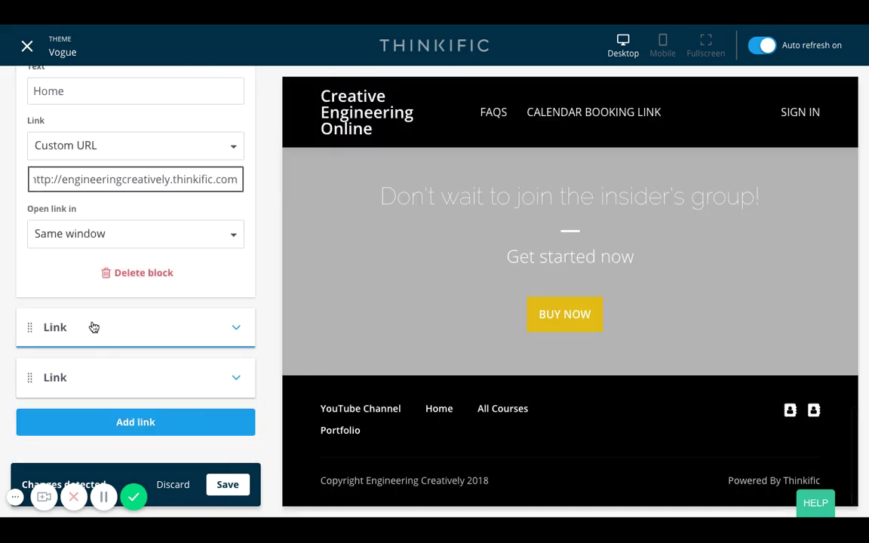
click(93, 327)
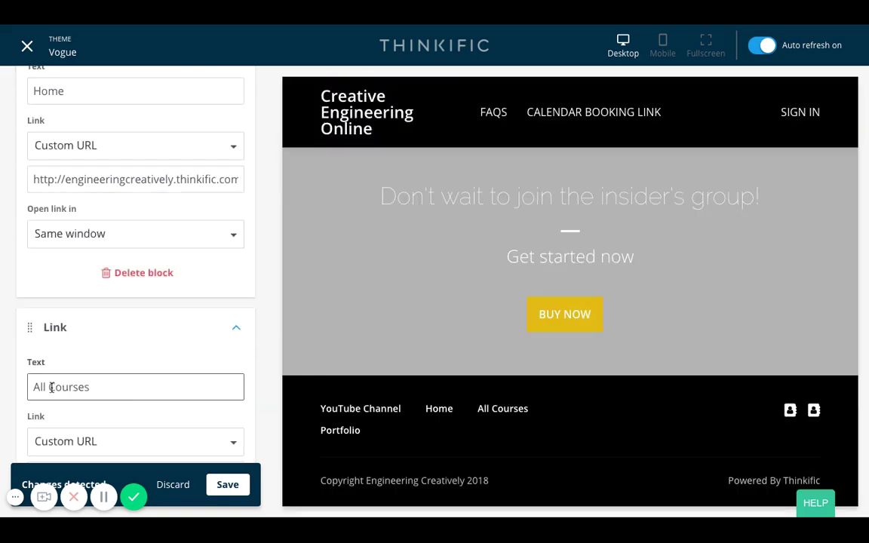
drag(49, 386, 4, 377)
key(BackSpace)
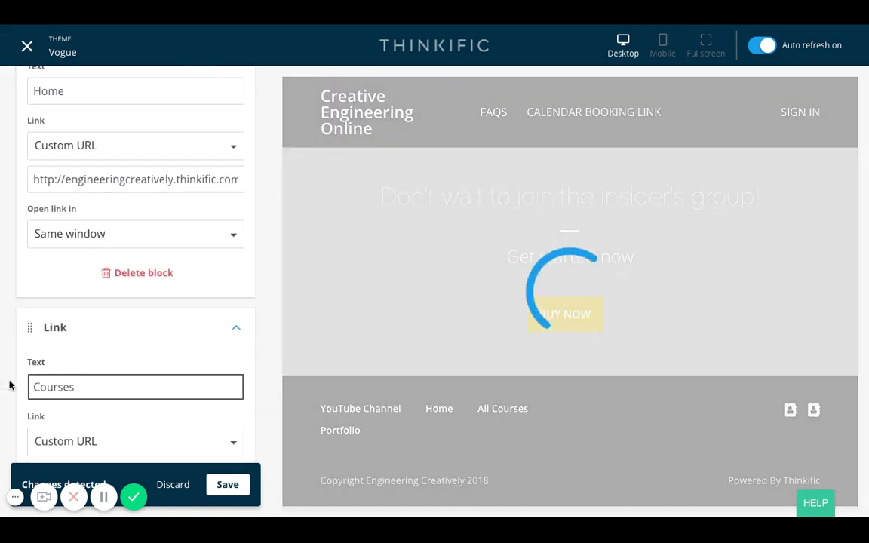
Check the settings of the Portfolio footer link and save the footer changes
scroll(116, 394, down, 2)
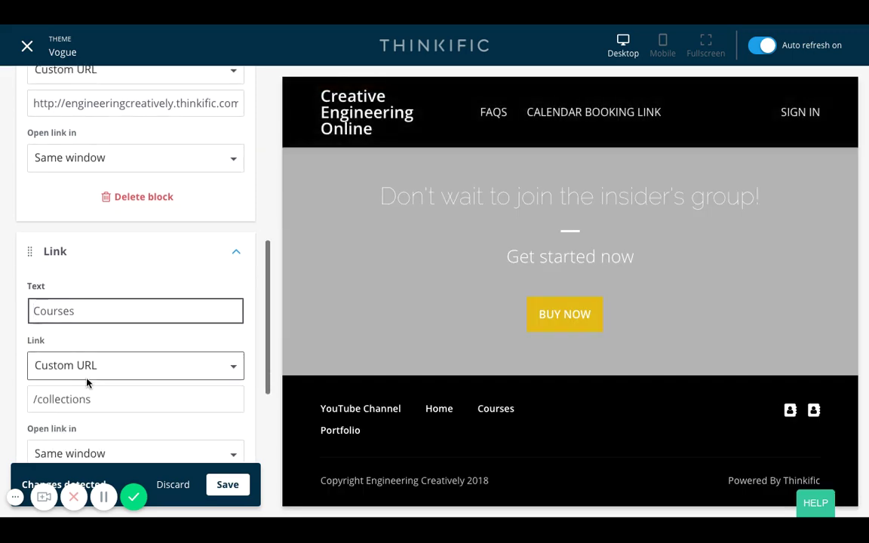
scroll(90, 392, down, 5)
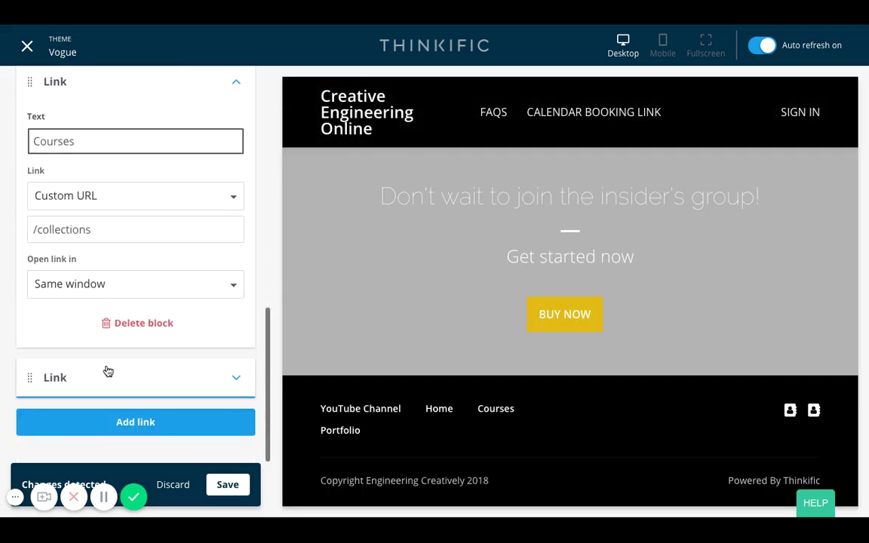
click(108, 371)
scroll(106, 369, down, 3)
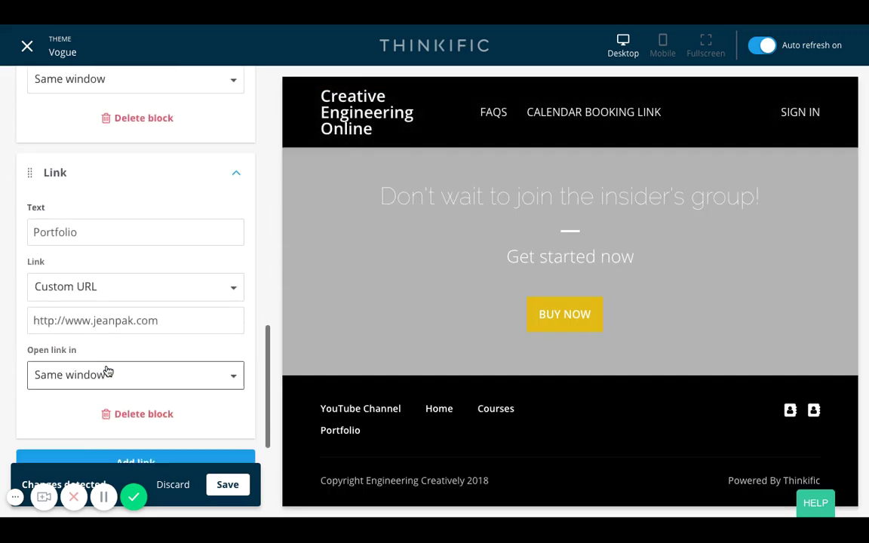
click(231, 486)
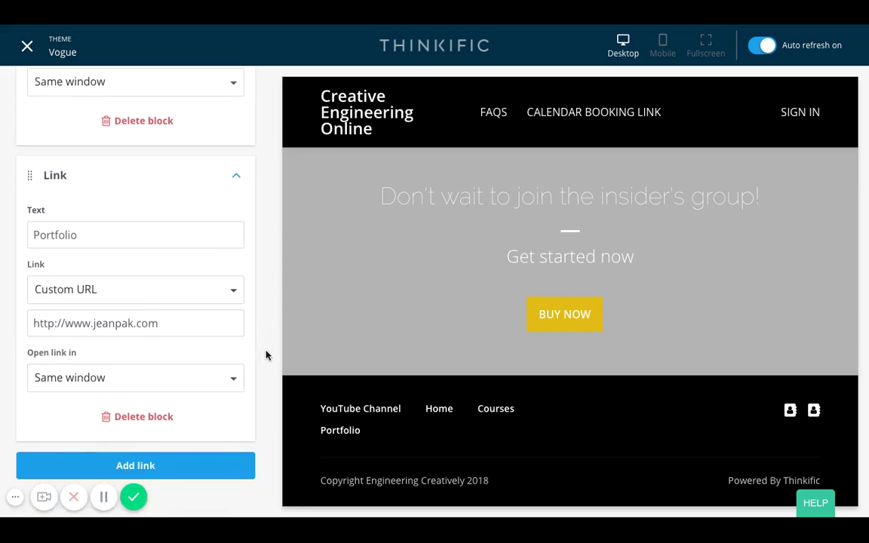
scroll(450, 370, up, 7)
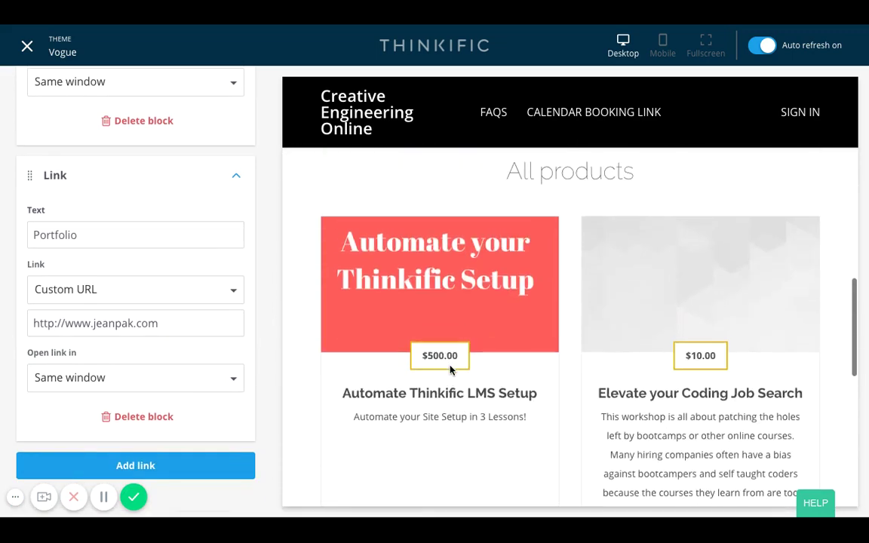
scroll(451, 357, down, 5)
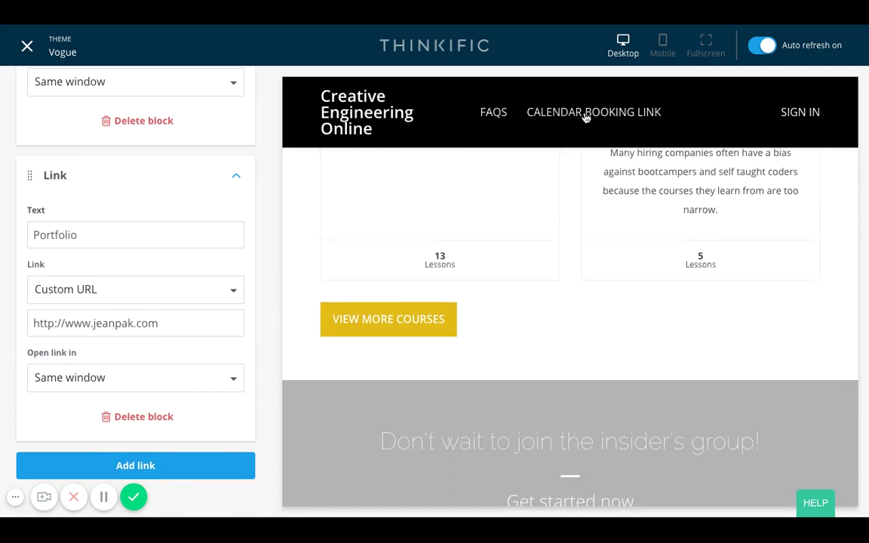
scroll(595, 315, down, 3)
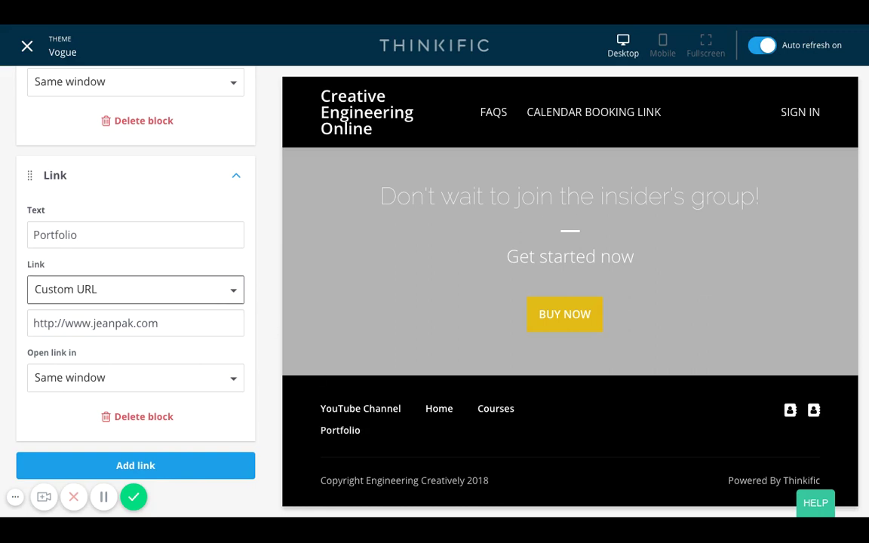
scroll(212, 292, up, 10)
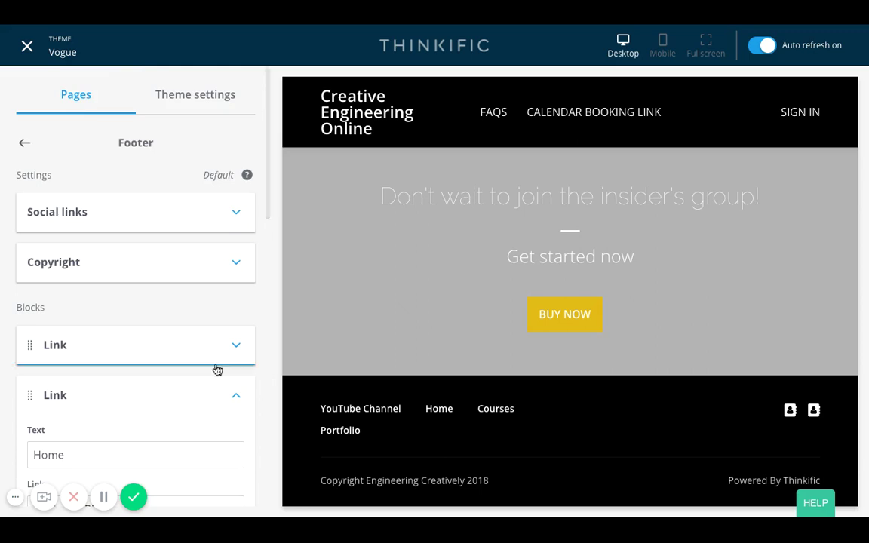